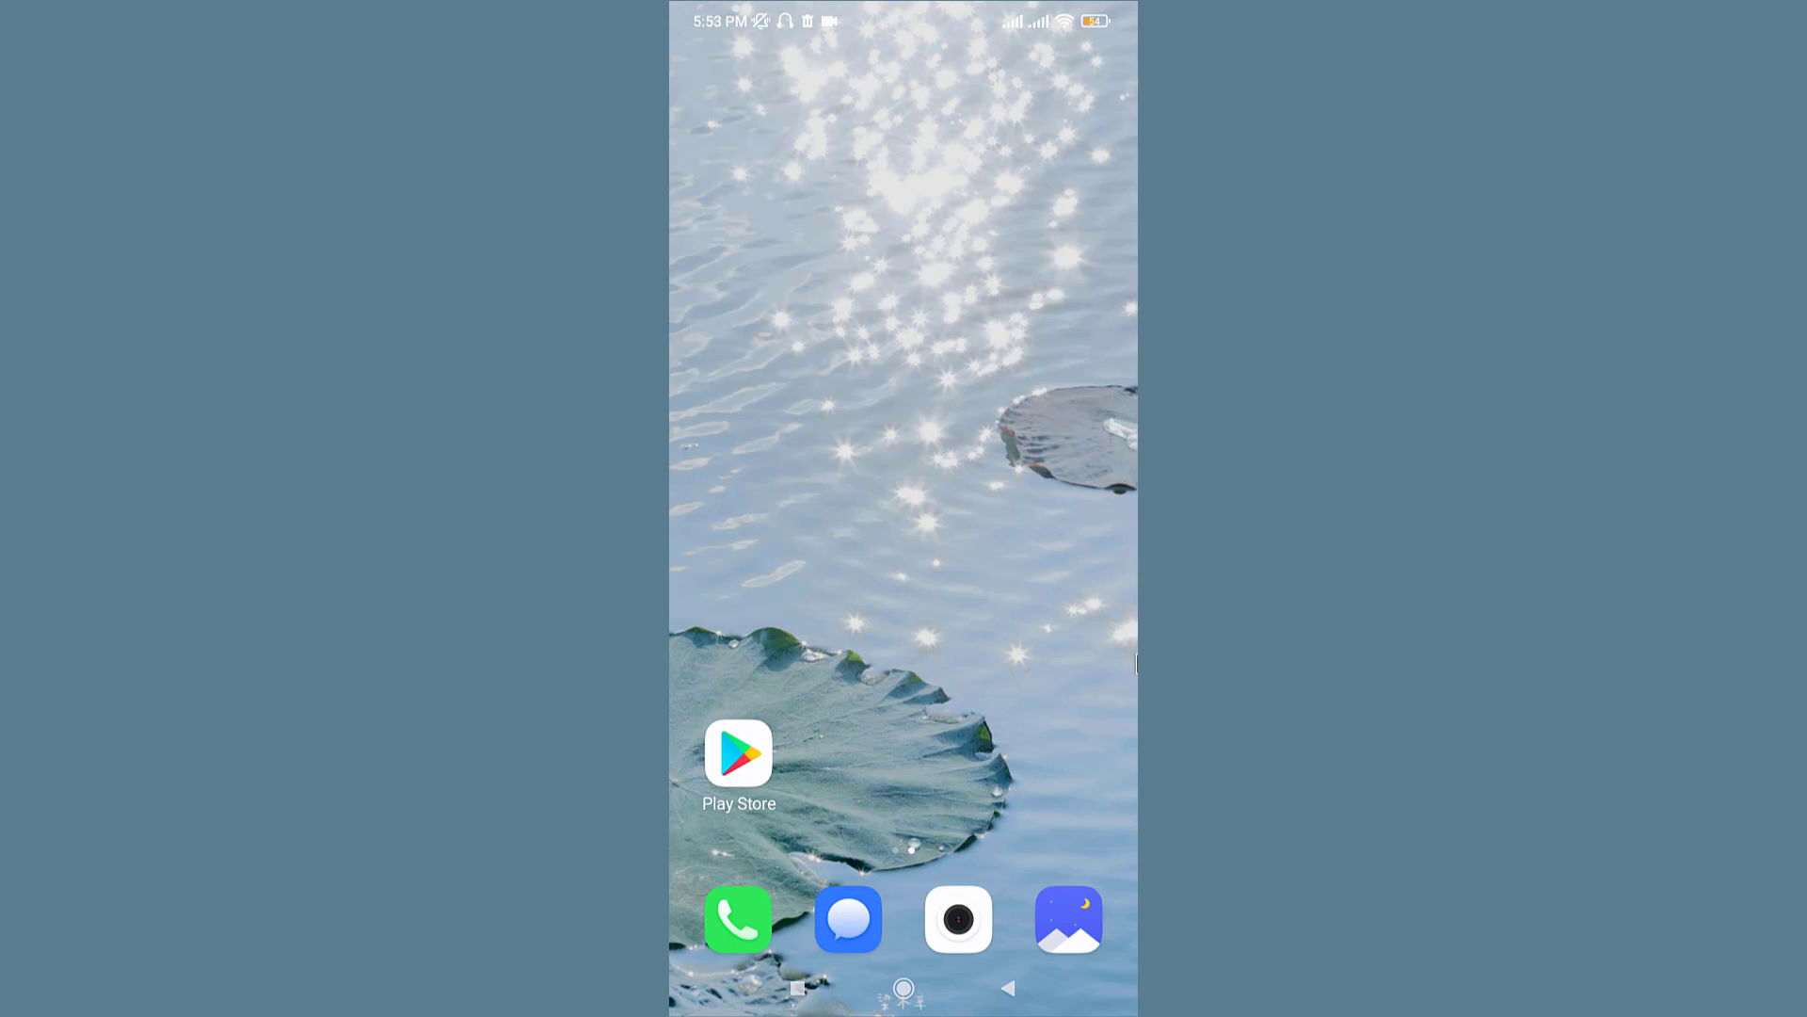
Search the Play Store for 'lobby' and install Lobby by MAVERICK LIMITED
{"action": "left_click", "coordinate": [732, 758]}
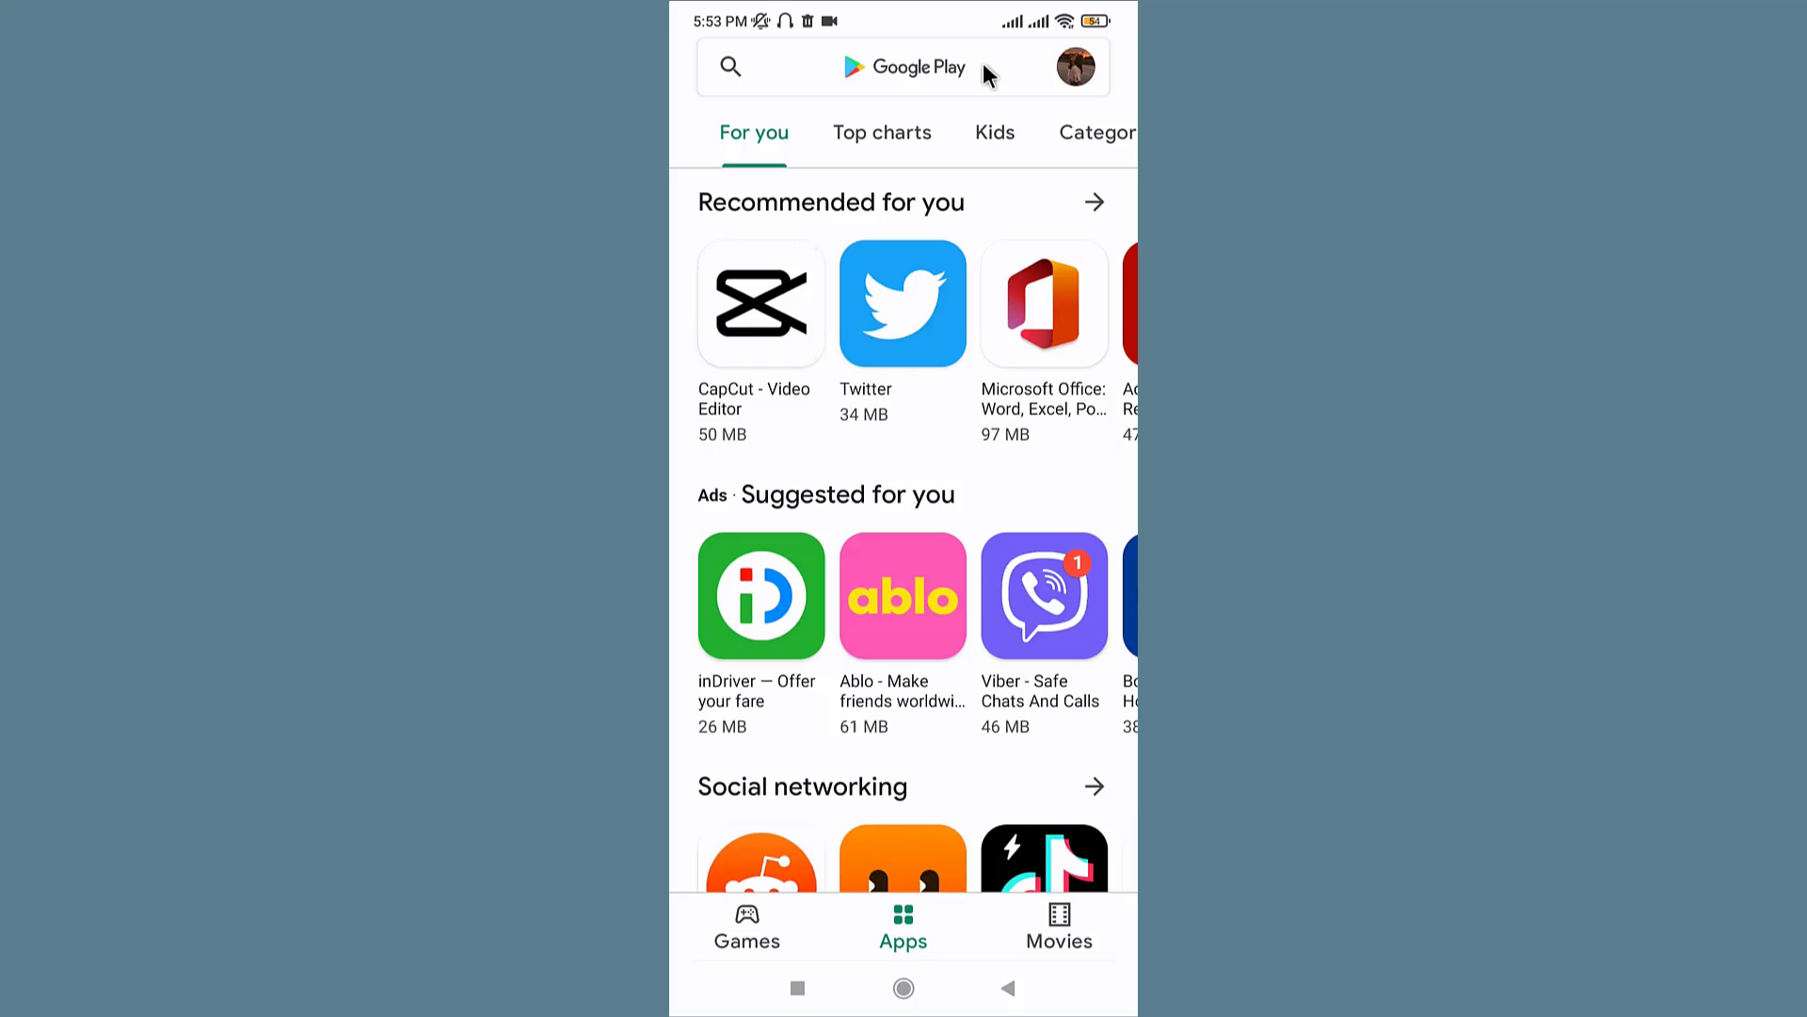
{"action": "left_click", "coordinate": [983, 65]}
{"action": "left_click", "coordinate": [865, 166]}
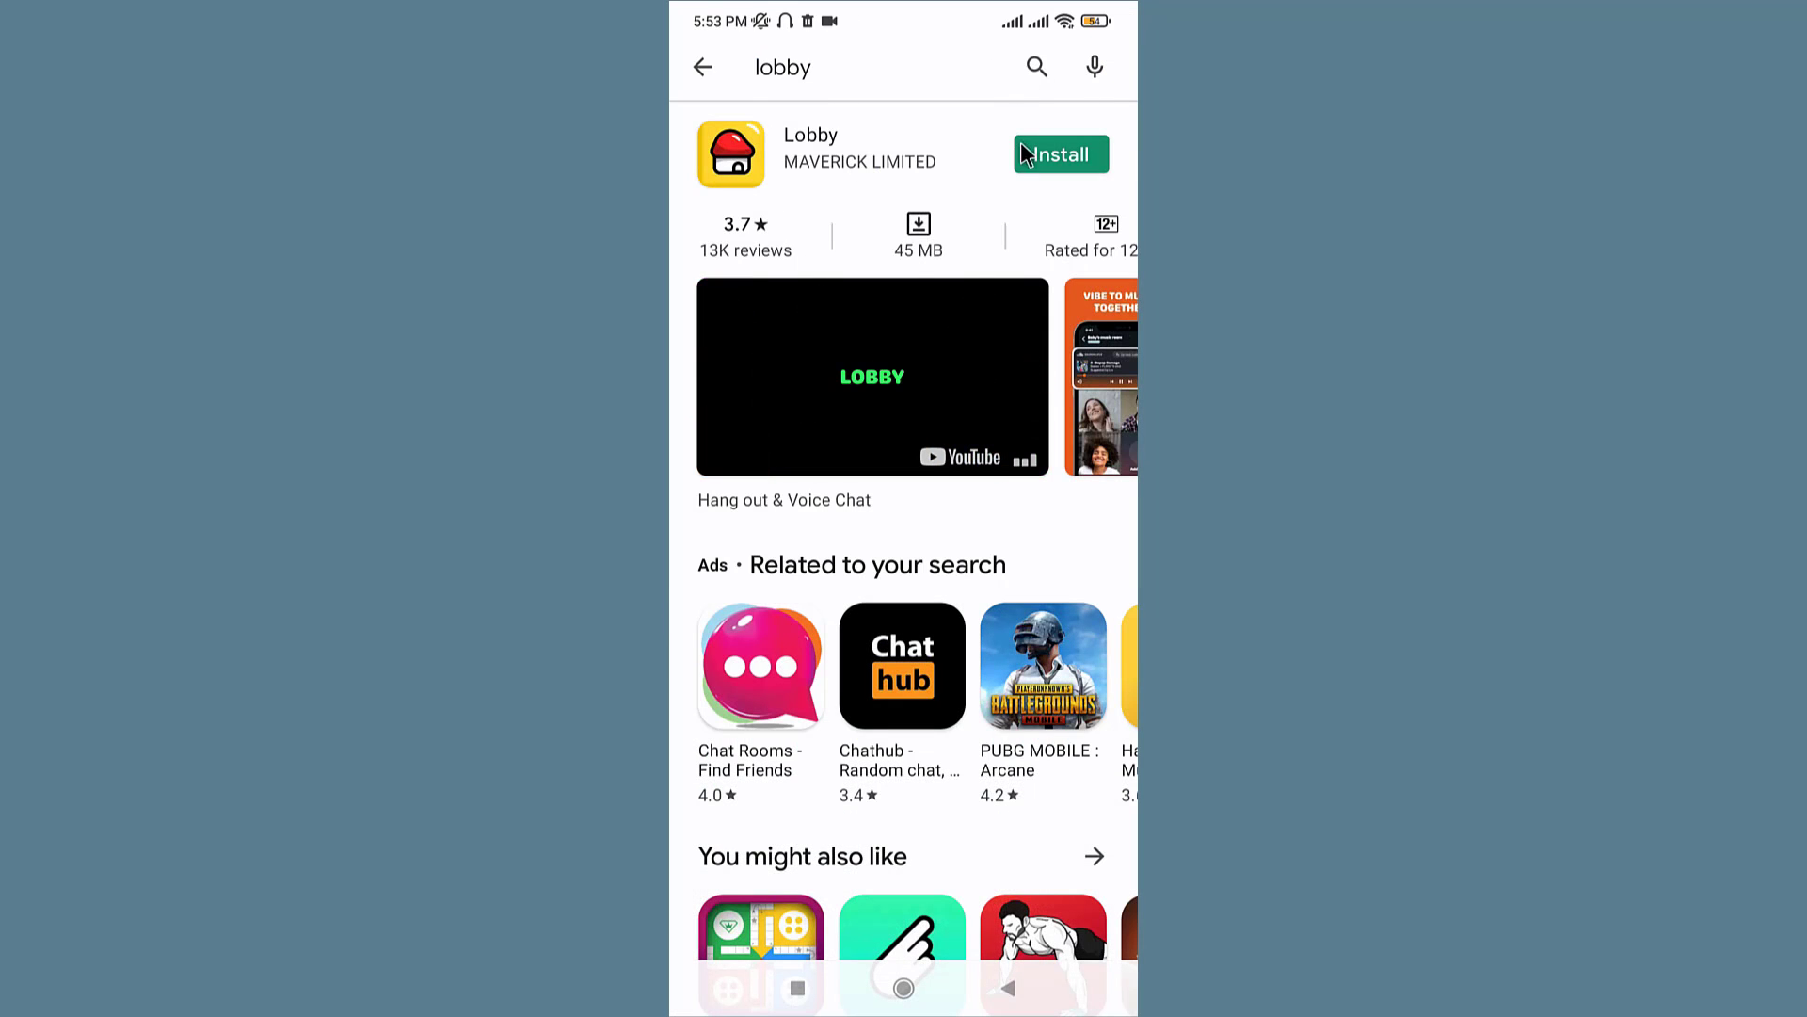
{"action": "left_click", "coordinate": [1051, 153]}
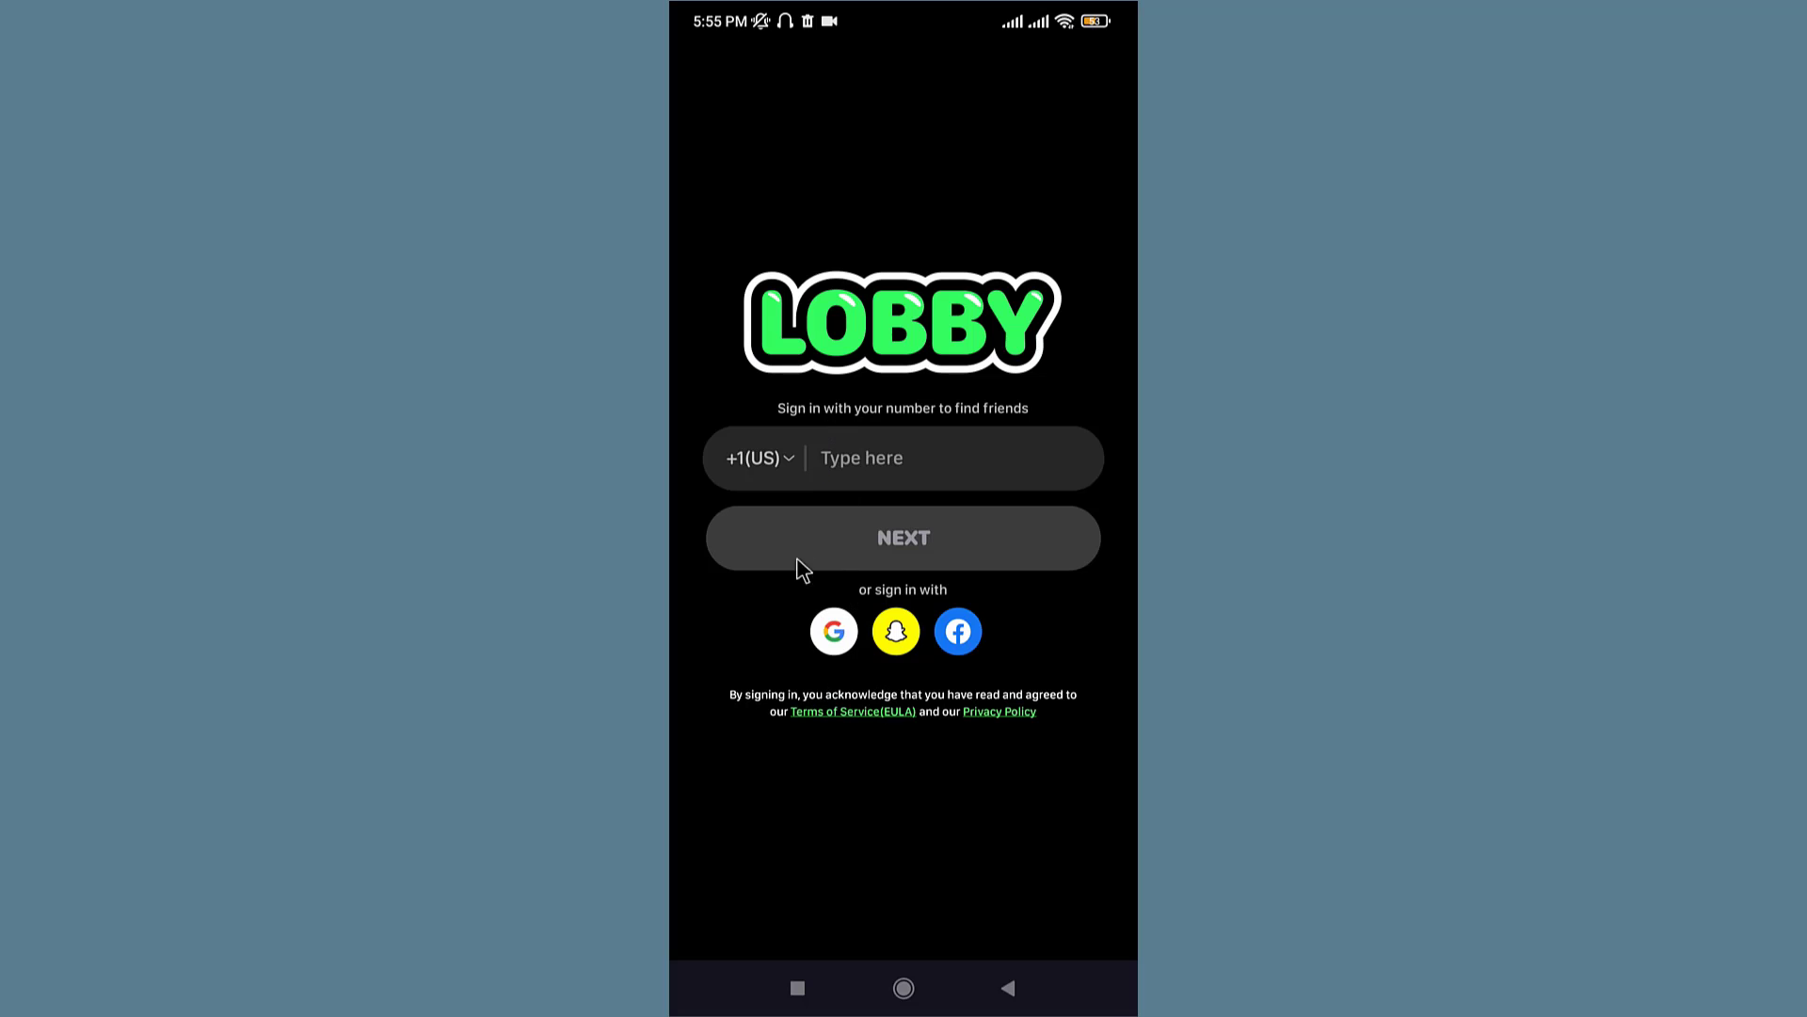
Sign in with a +977 (NP) phone number pasted in, verify it, and name the account Monet
{"action": "left_click", "coordinate": [776, 455]}
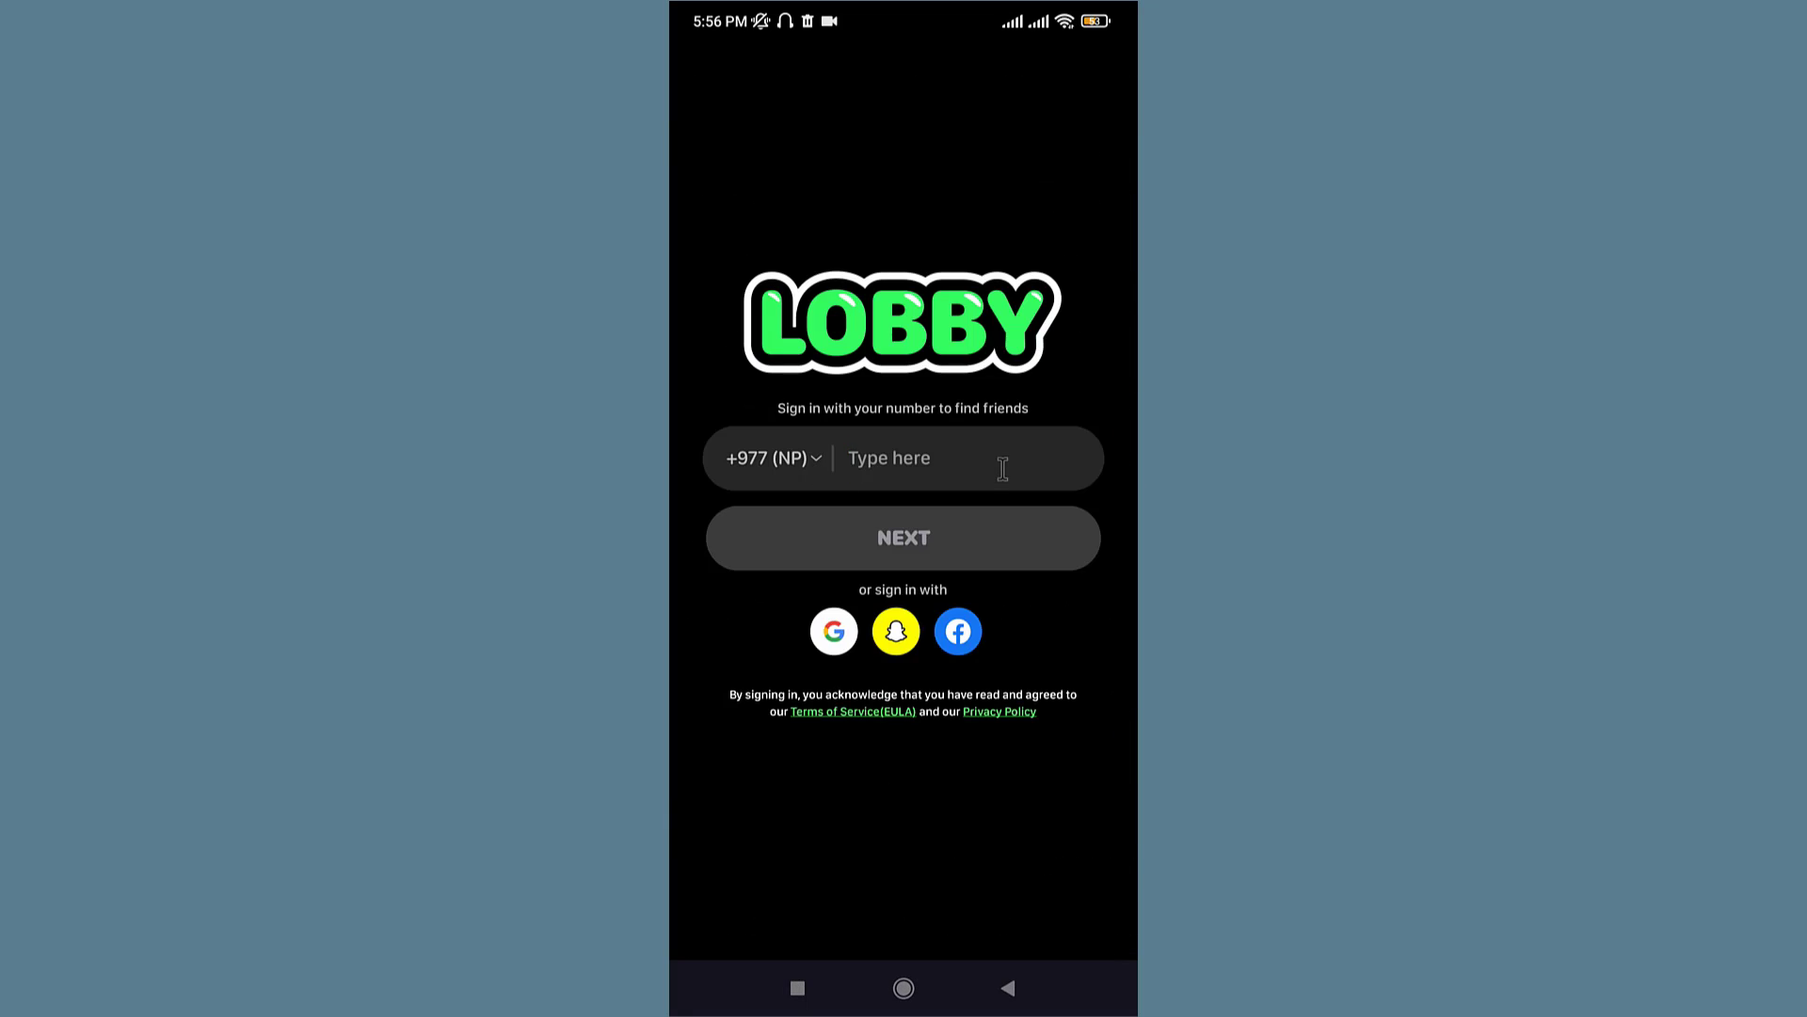
{"action": "key", "text": "ctrl+v"}
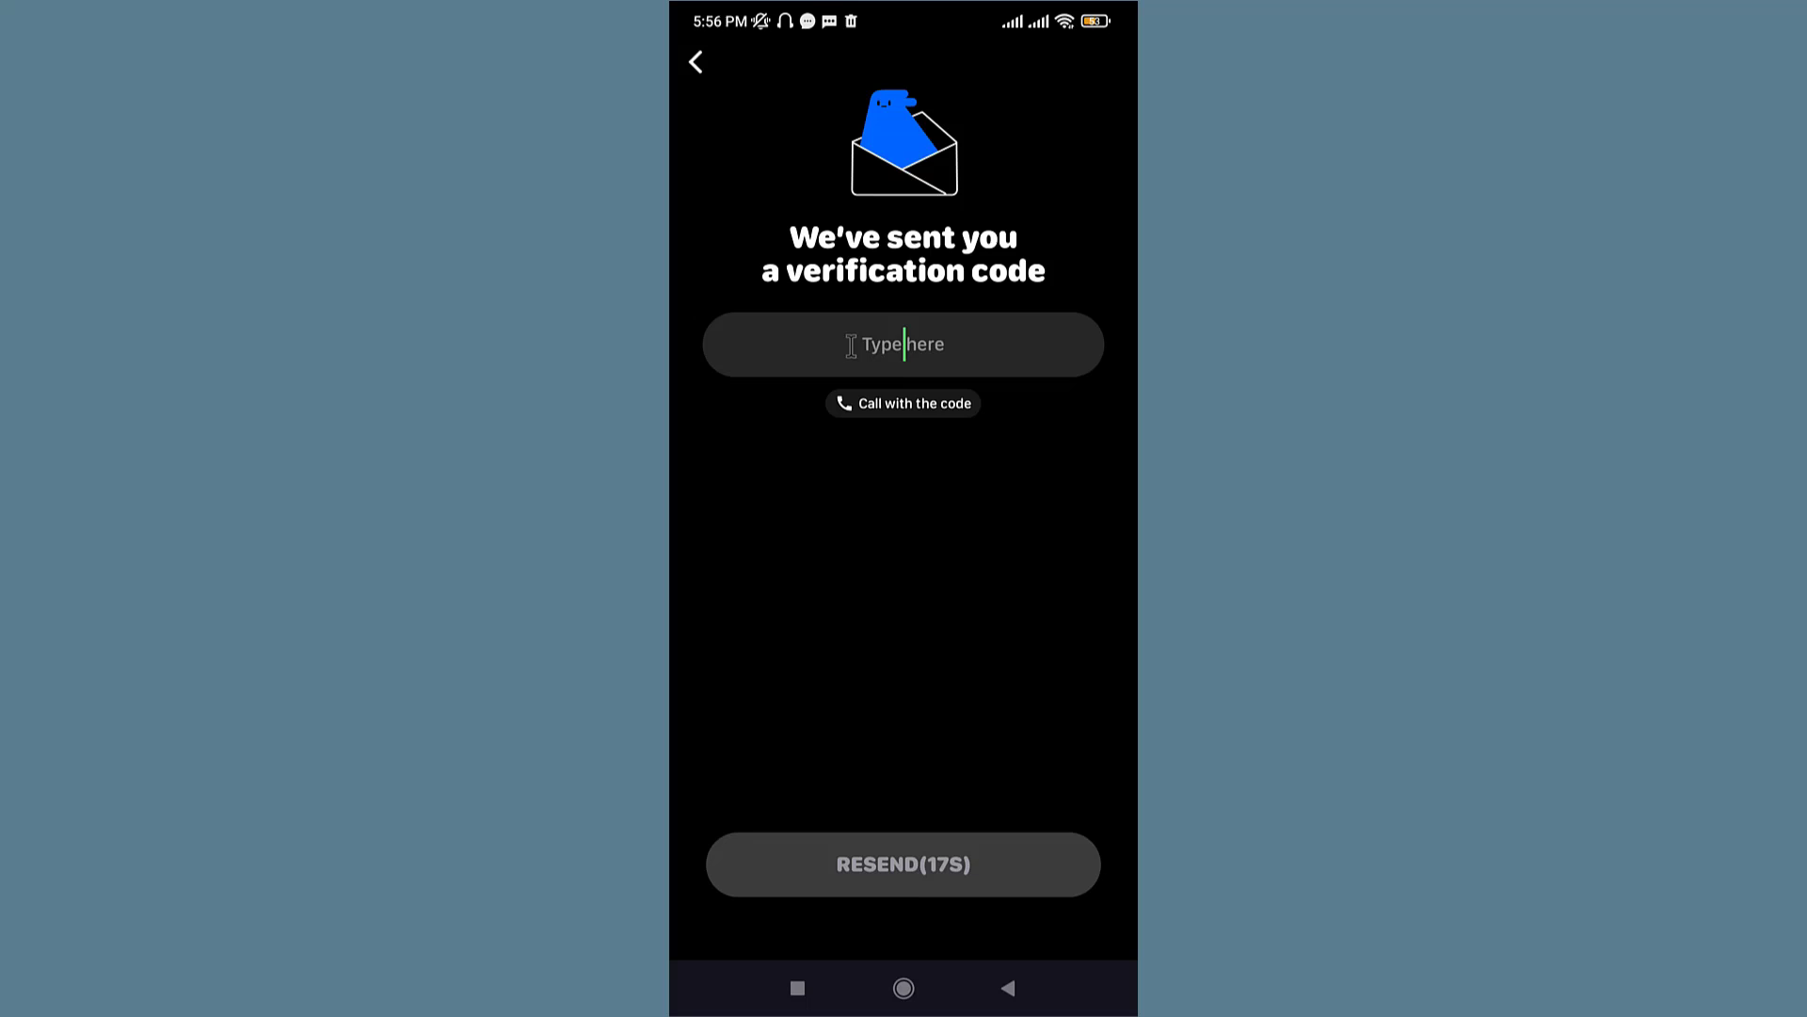
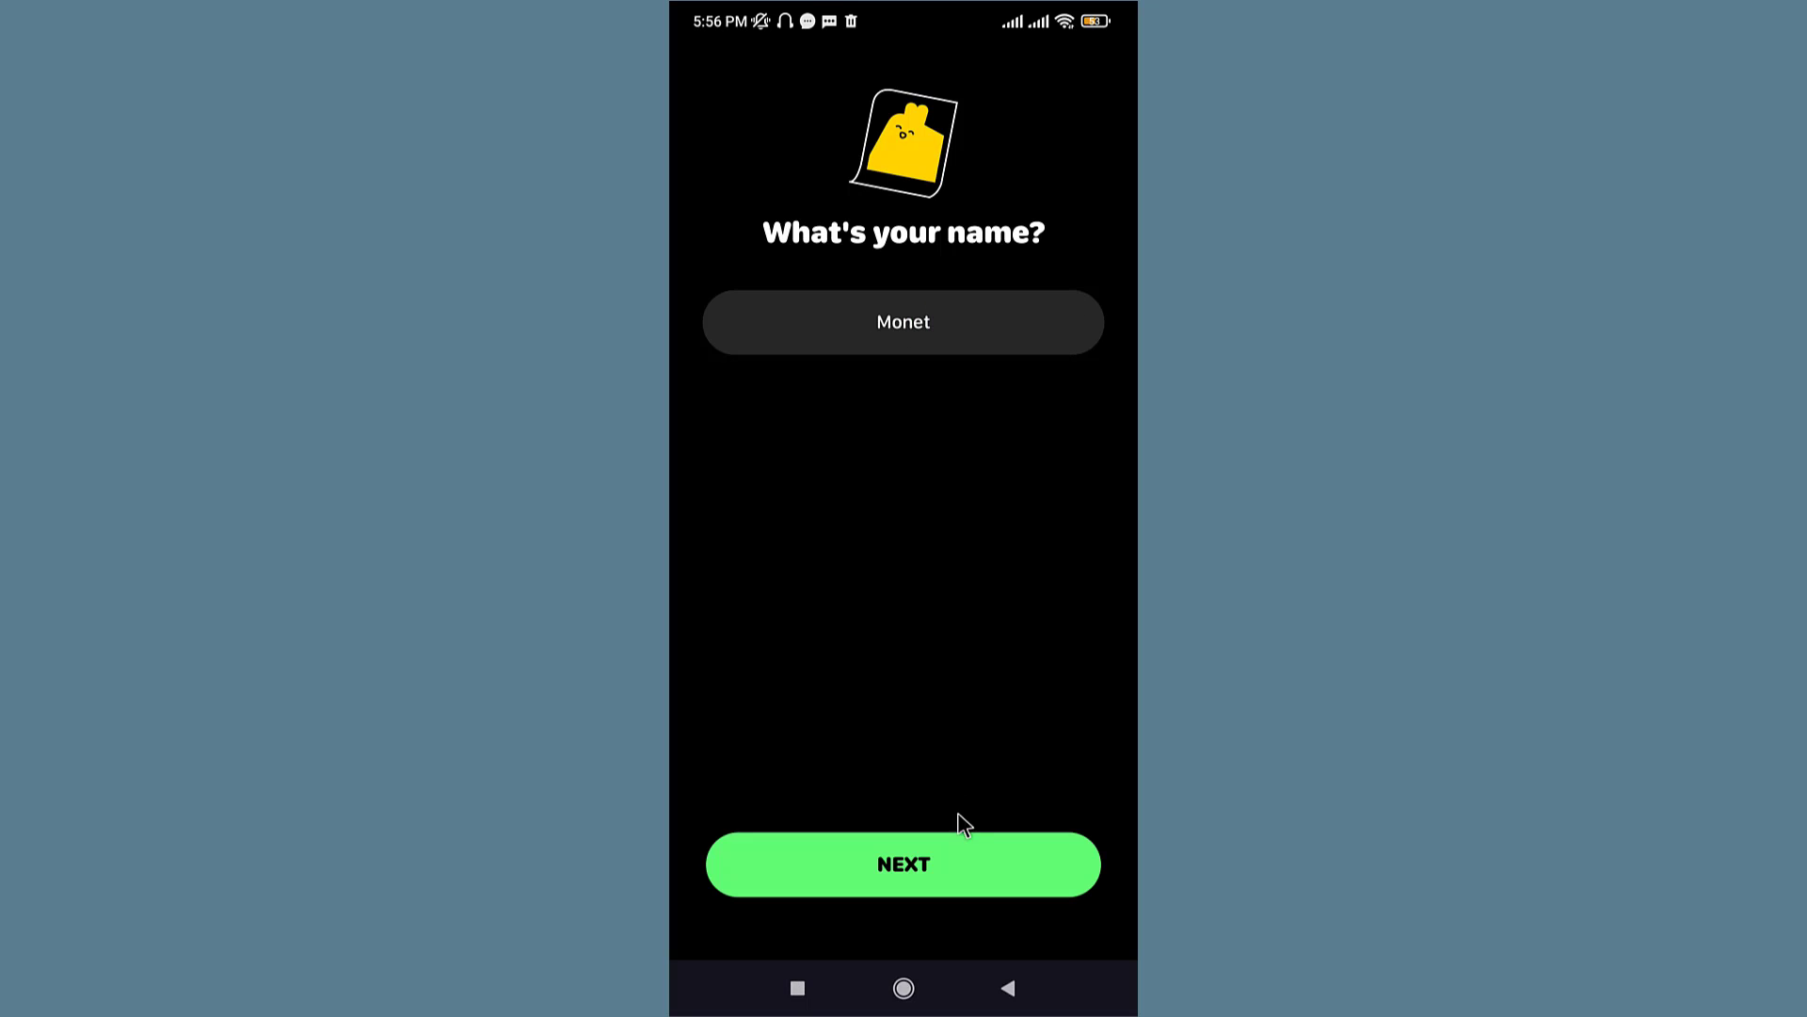
{"action": "left_click", "coordinate": [974, 863]}
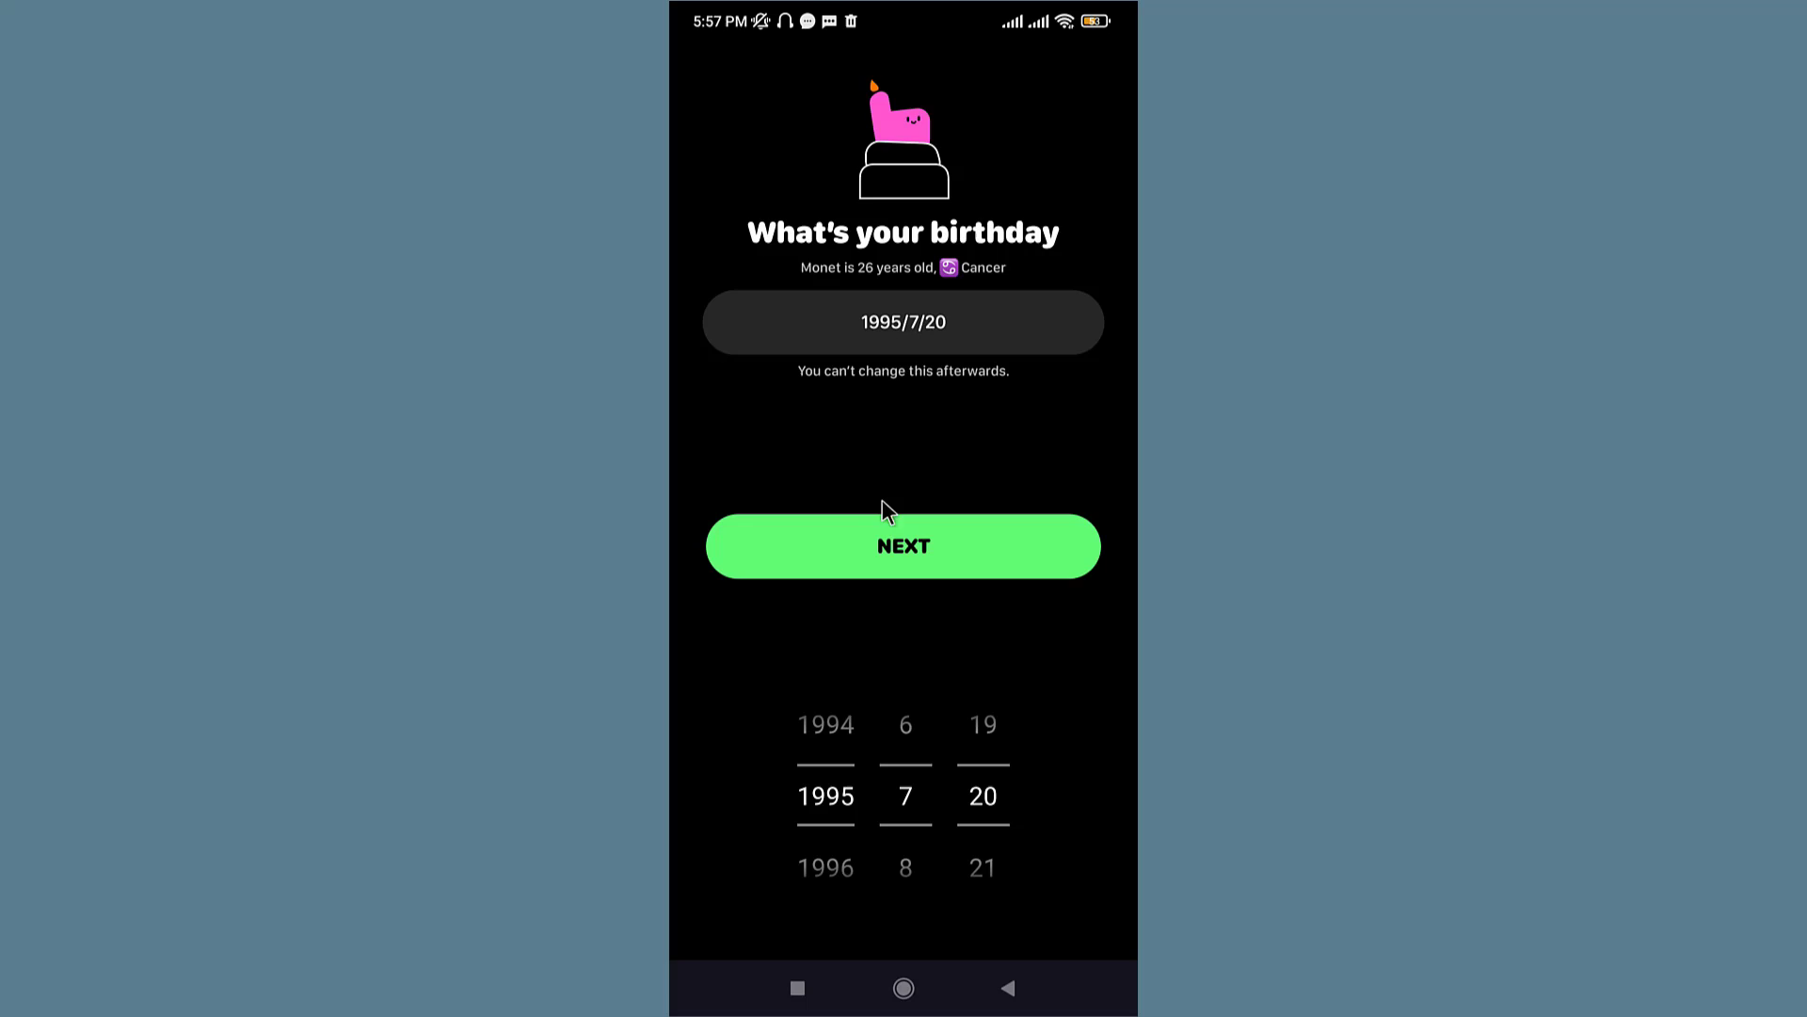
Submit the birthday 1995/7/20, confirm the age check, and skip finding friends
{"action": "left_click", "coordinate": [915, 545]}
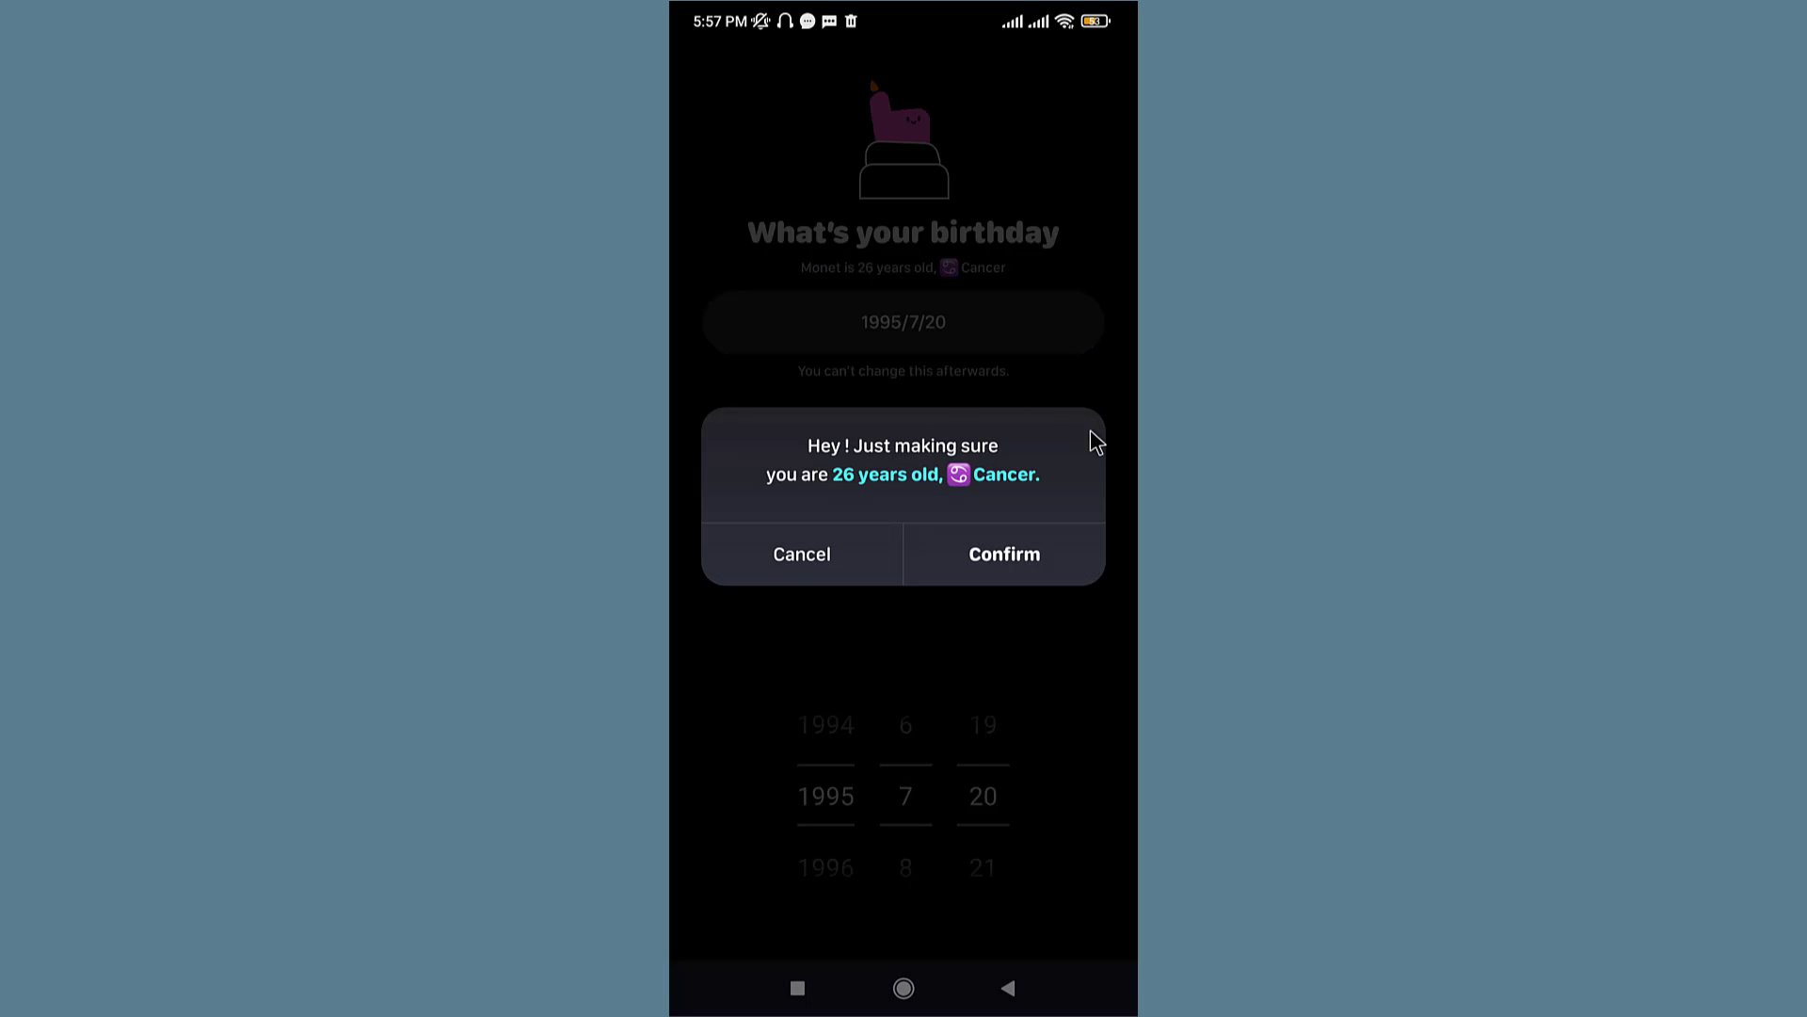
{"action": "left_click", "coordinate": [1028, 537]}
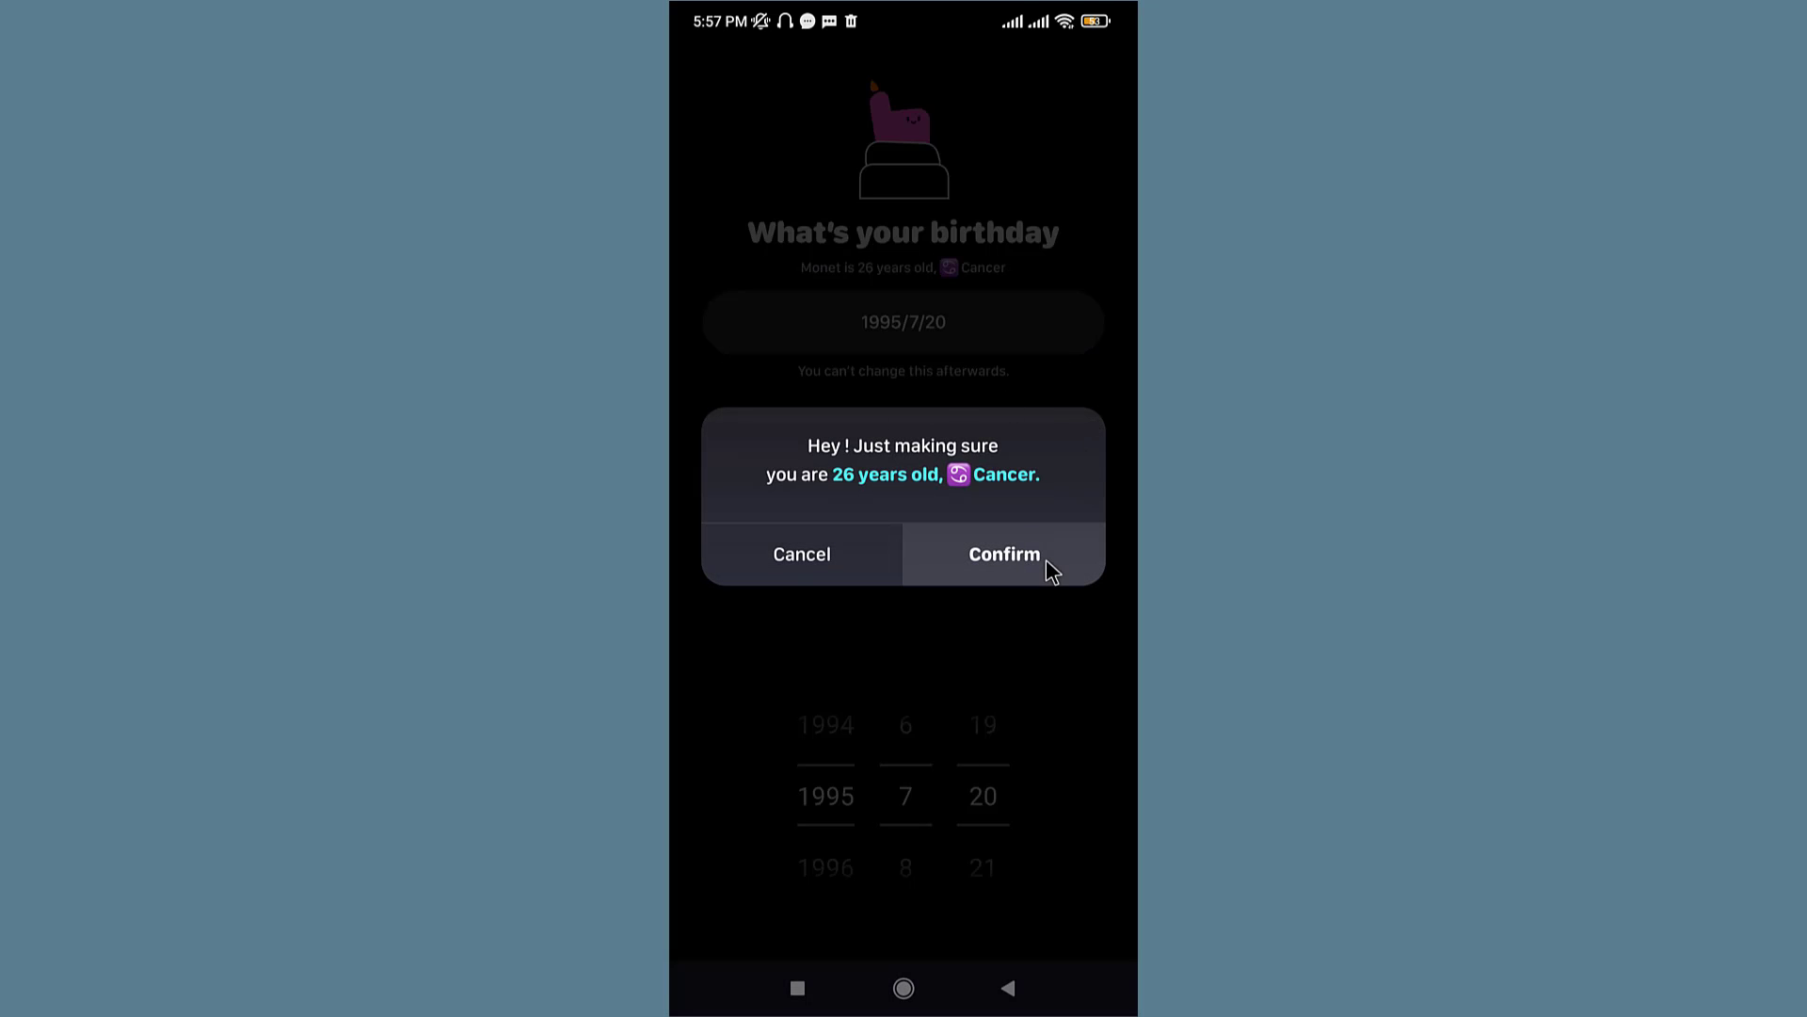
{"action": "left_click", "coordinate": [1047, 560]}
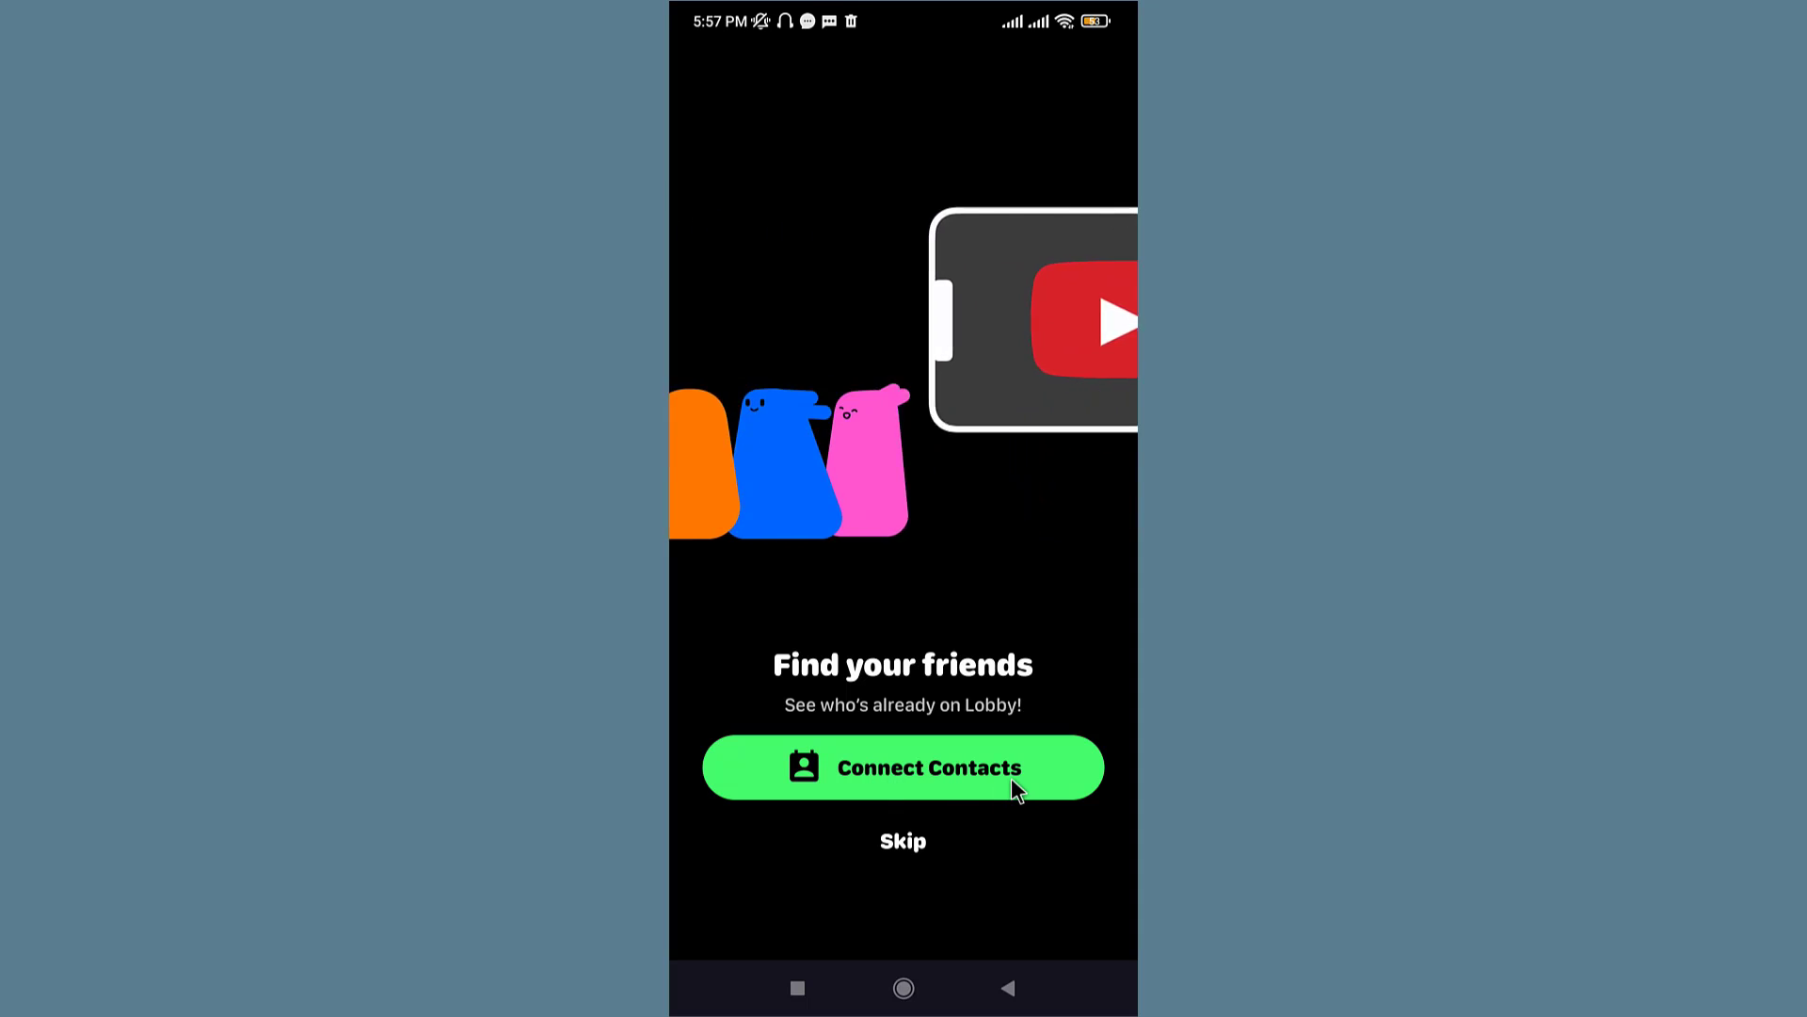
{"action": "left_click", "coordinate": [911, 844]}
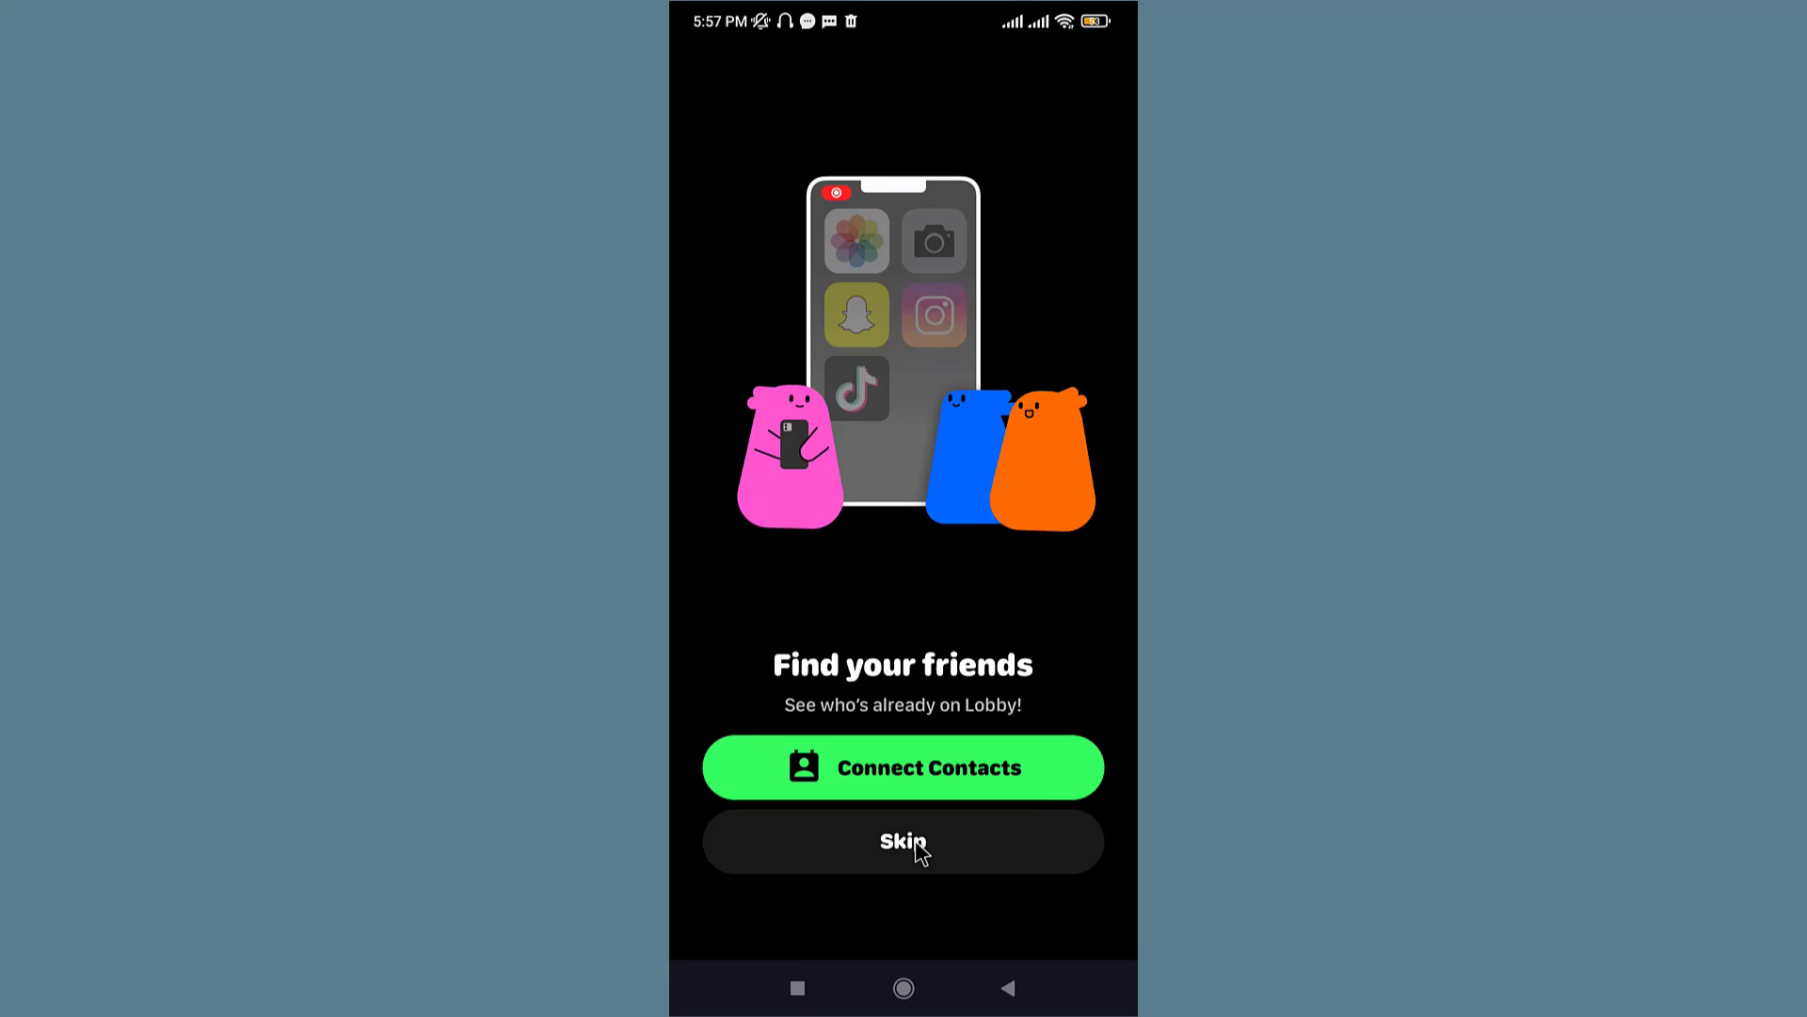
{"action": "left_click", "coordinate": [916, 847]}
{"action": "left_click", "coordinate": [909, 574]}
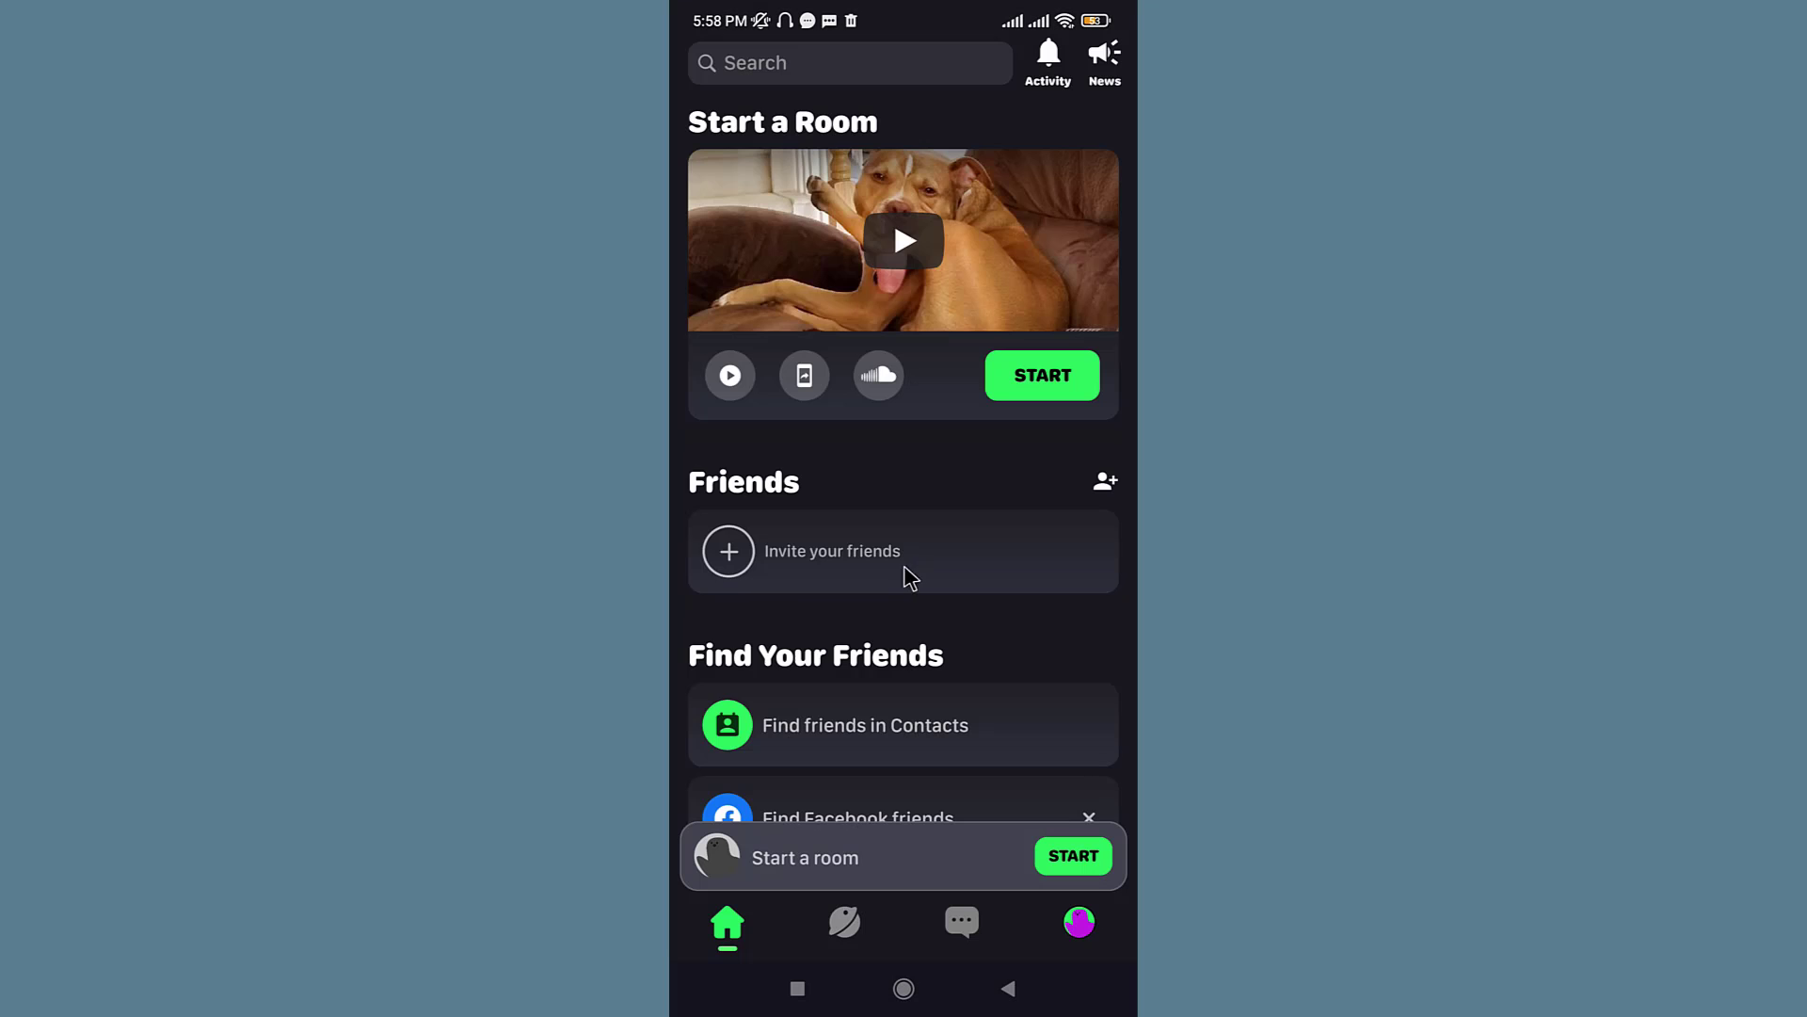
{"action": "scroll", "coordinate": [980, 722], "scroll_direction": "down", "scroll_amount": 3}
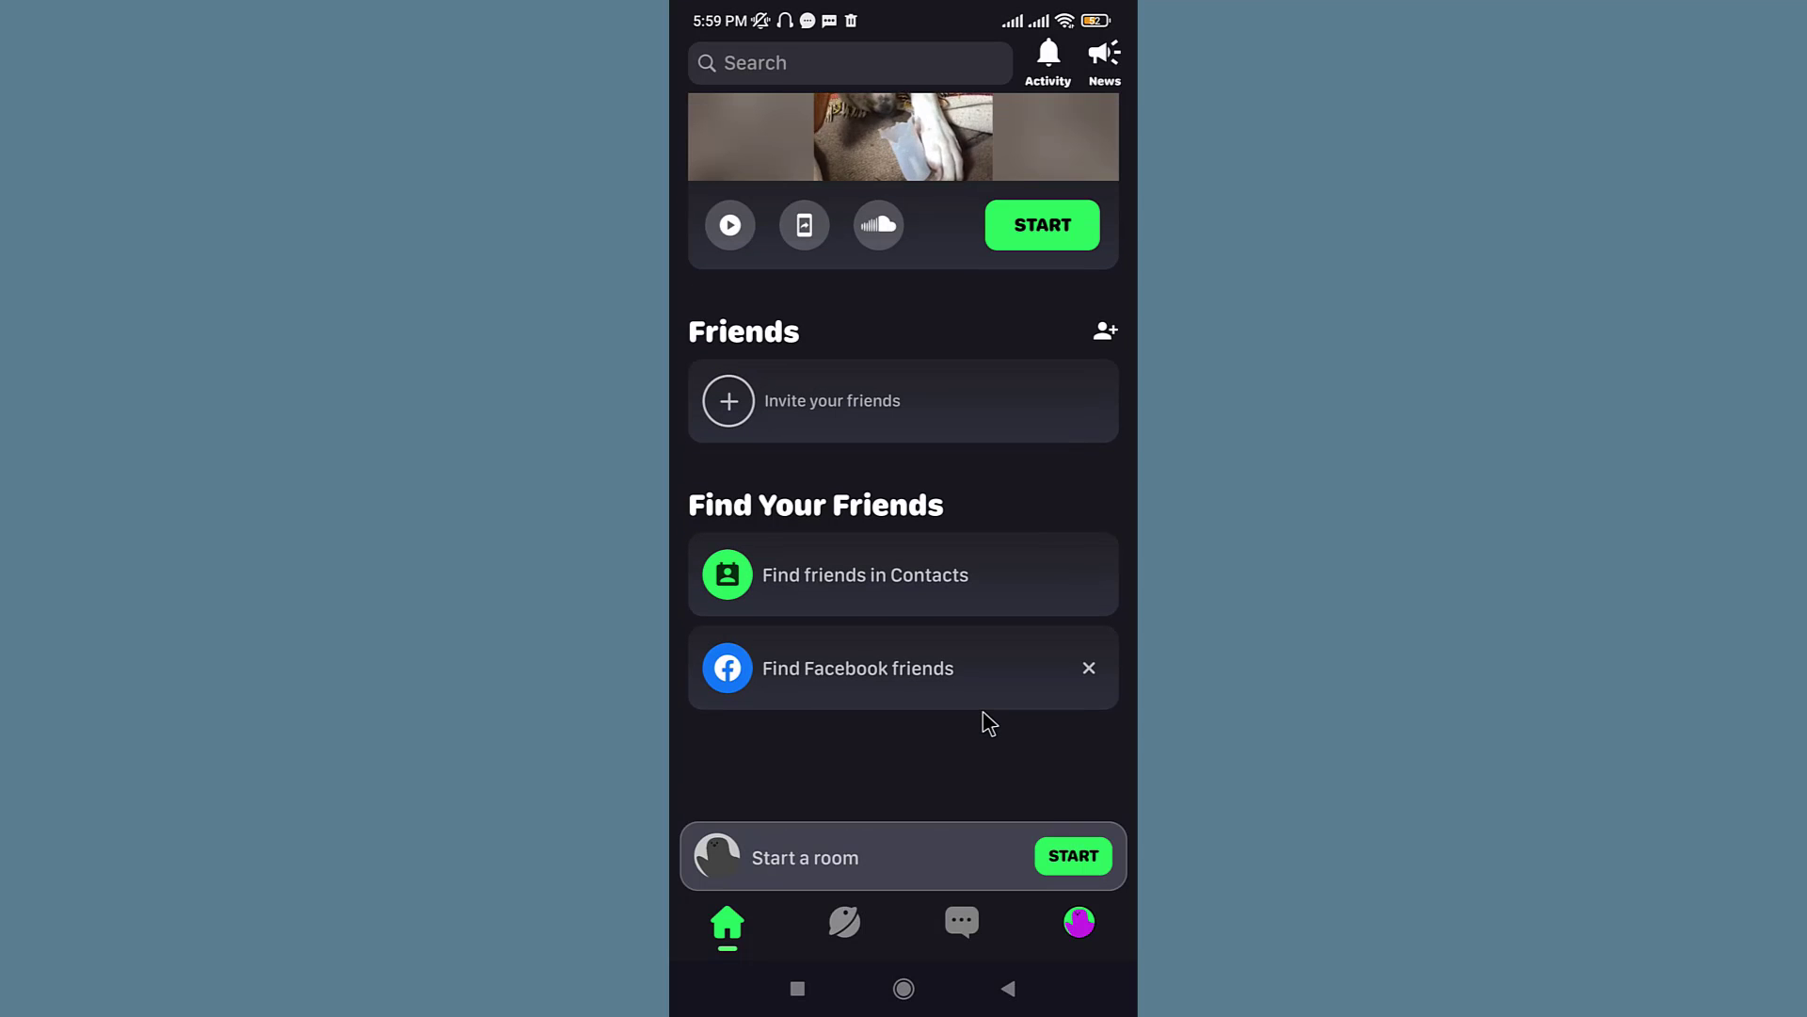
{"action": "left_click", "coordinate": [1079, 923]}
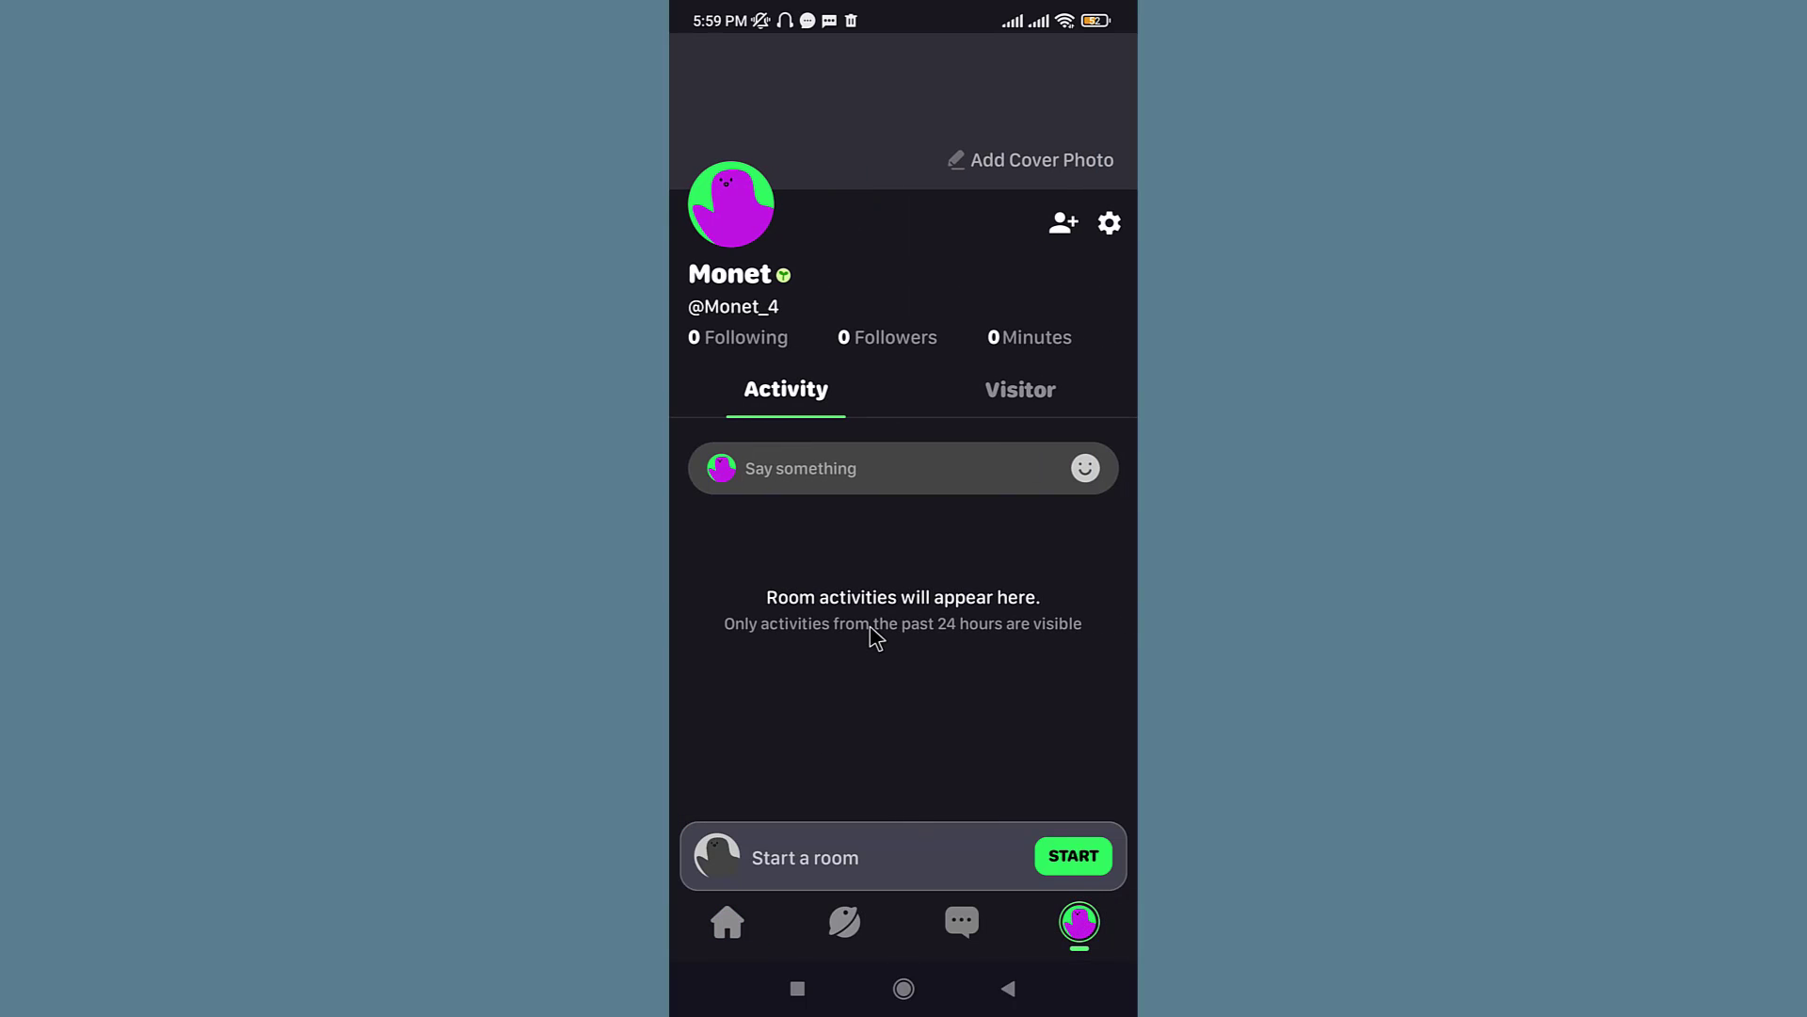
{"action": "left_click", "coordinate": [904, 988]}
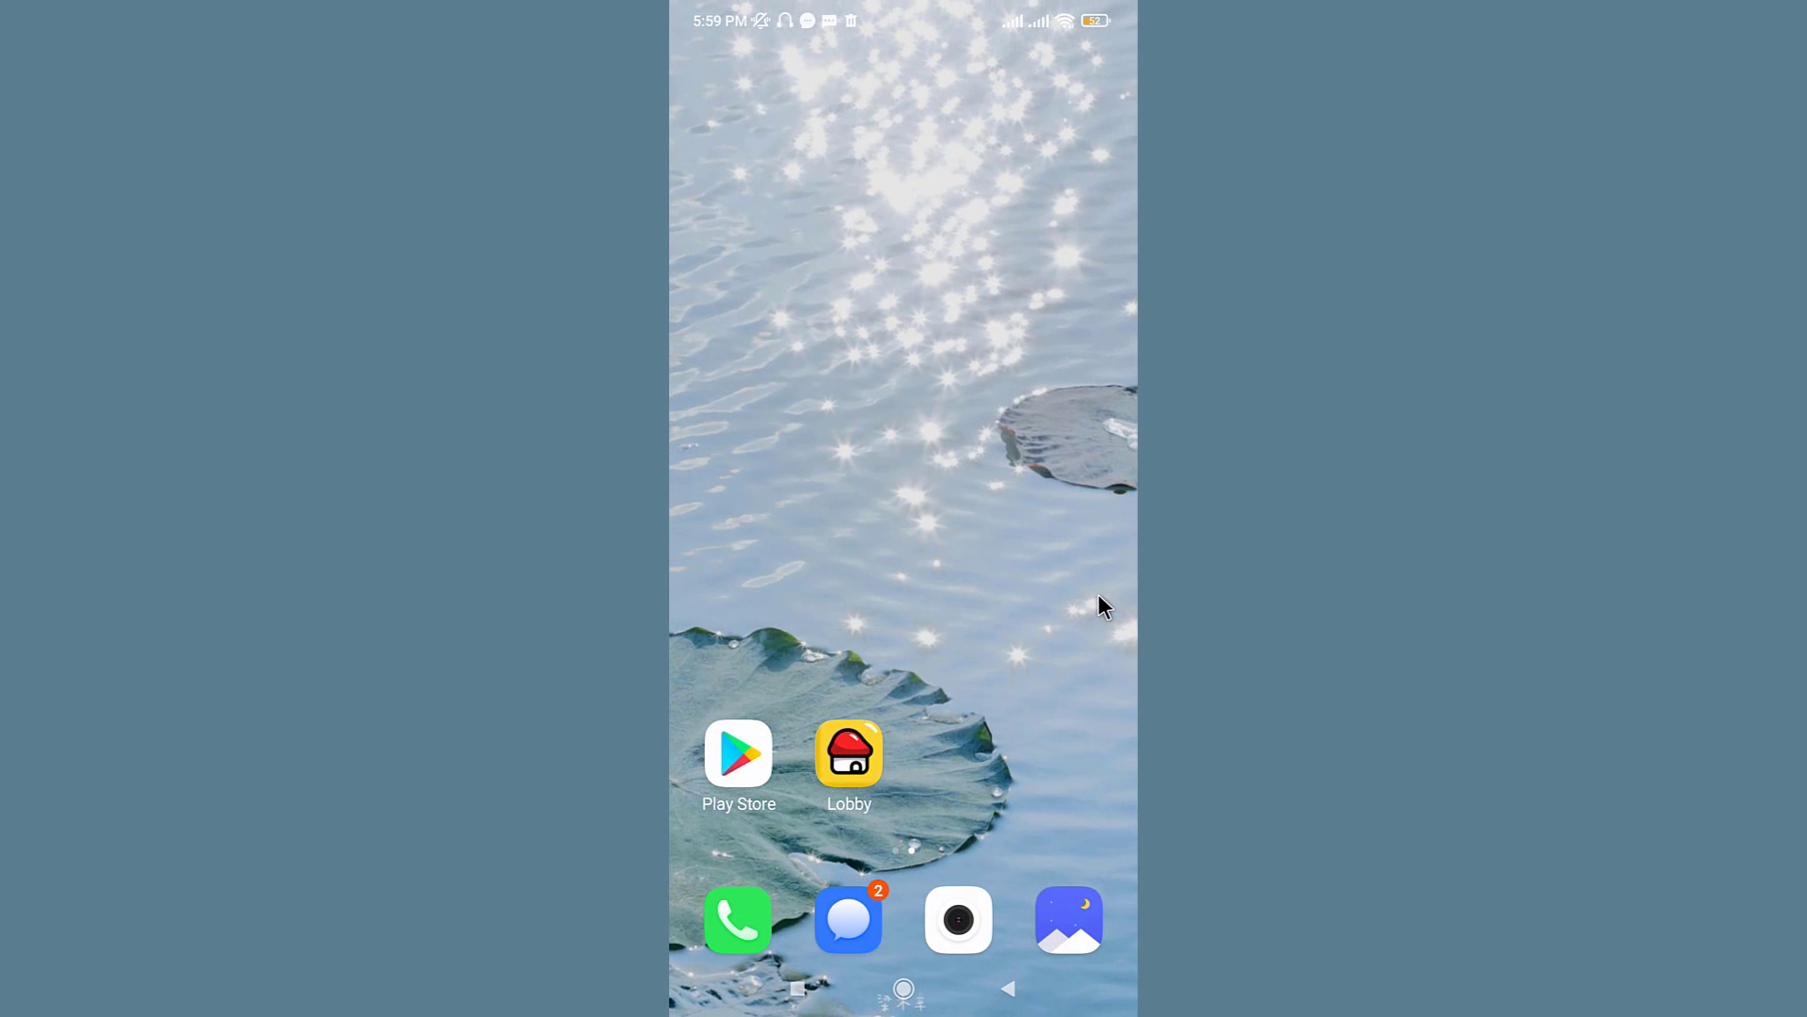